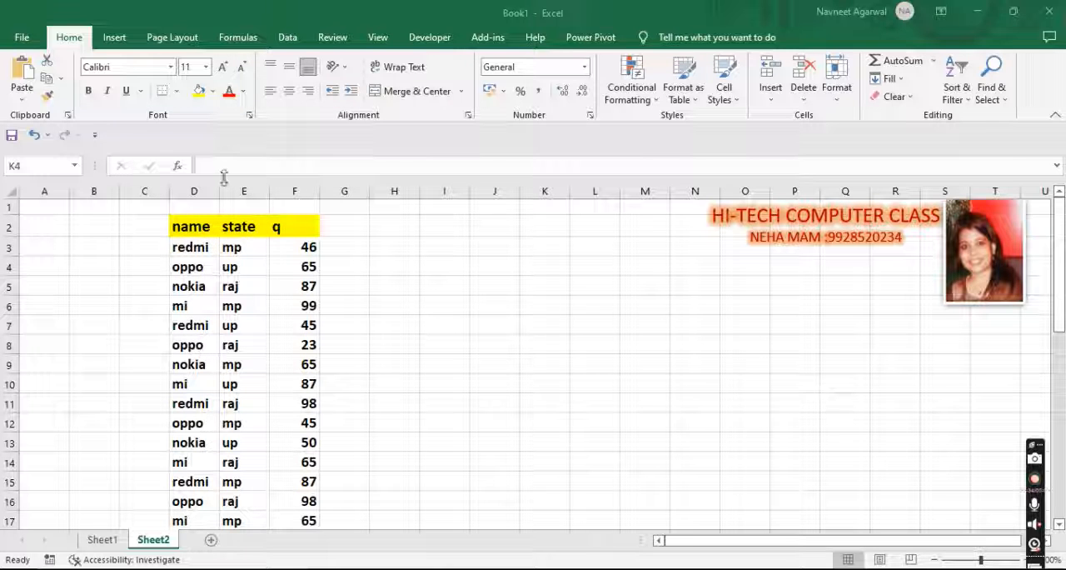
Step: Widen column D slightly and link cell I3 to the name header in D2 with a formula
left_click_drag(220, 192, 234, 192)
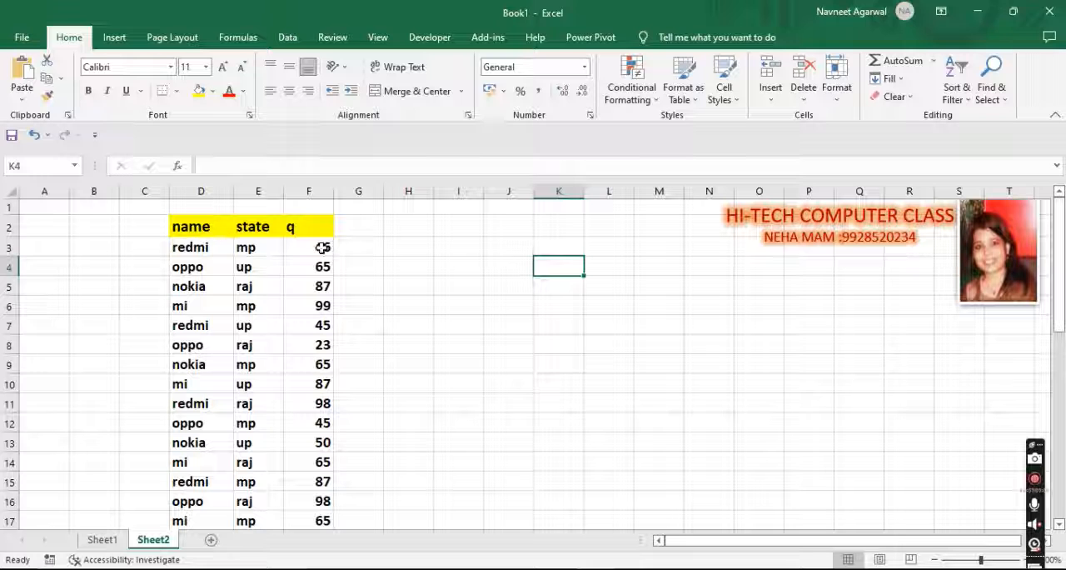
left_click(465, 247)
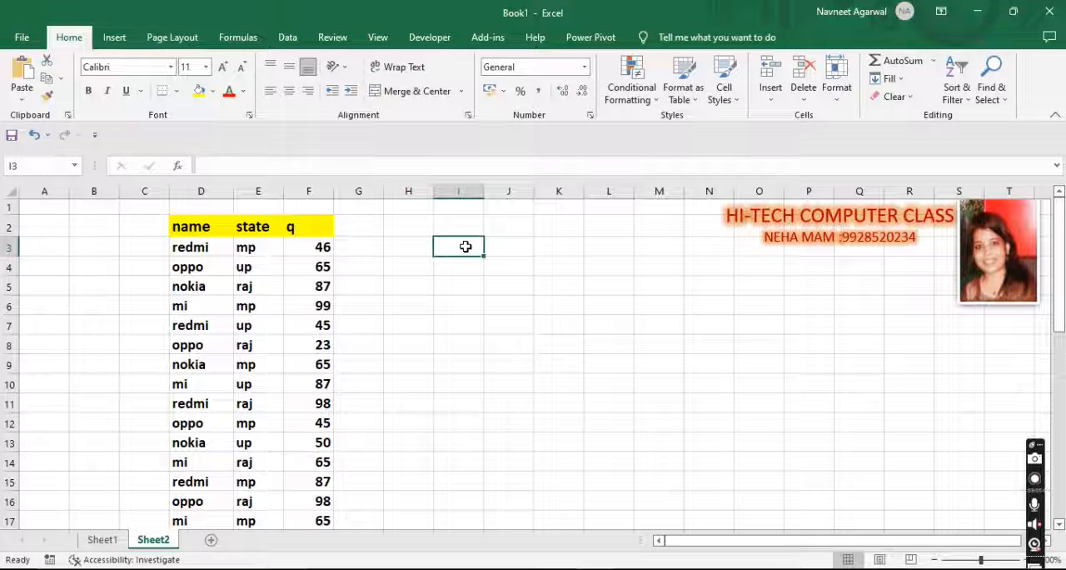
type("=")
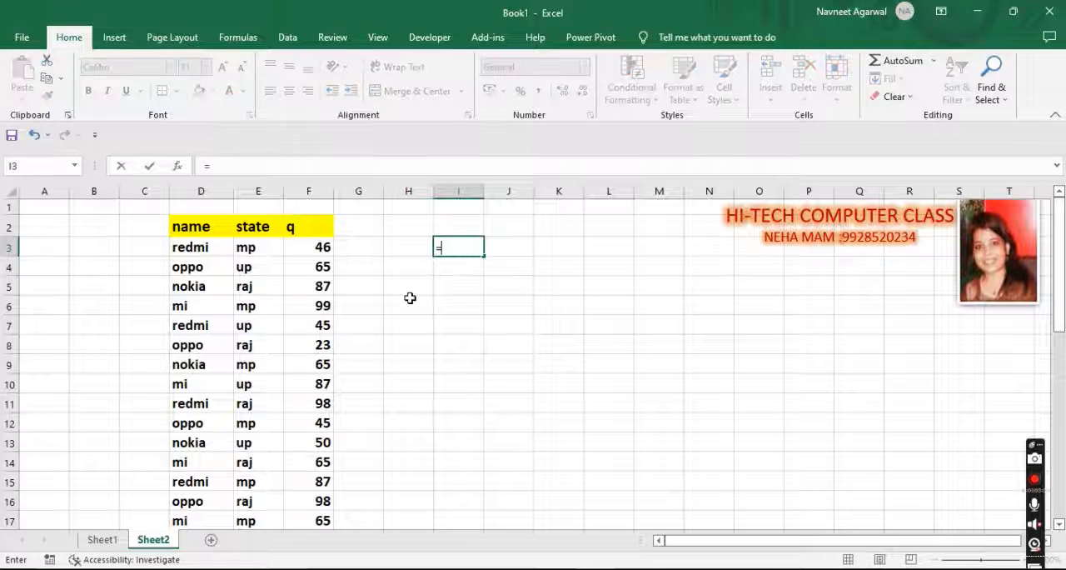
left_click(211, 225)
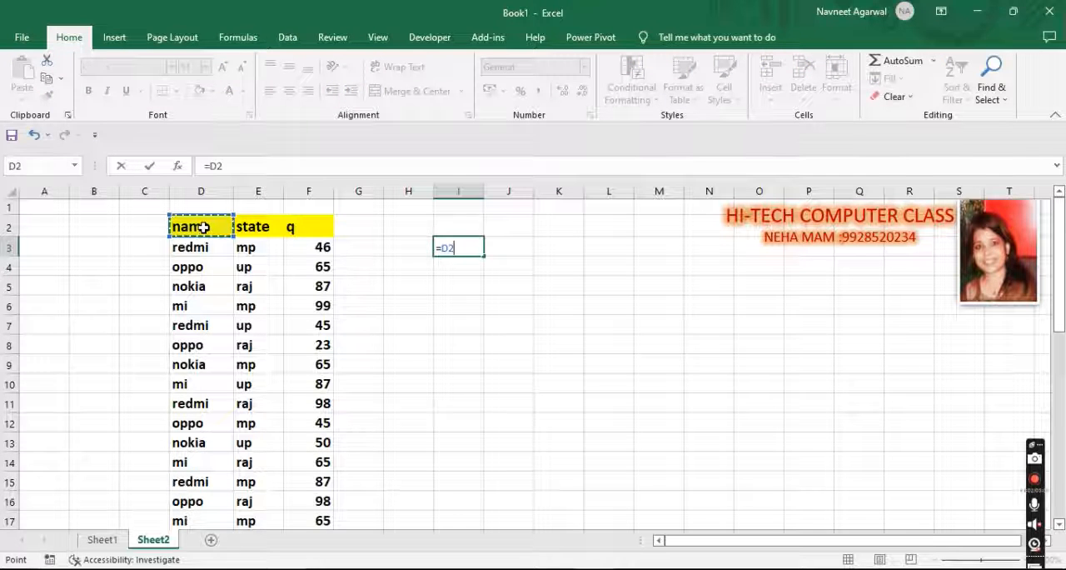
key("Return")
Step: Link J3 to the state header in E2 and K3 to the q header in F2 with formulas
left_click(507, 243)
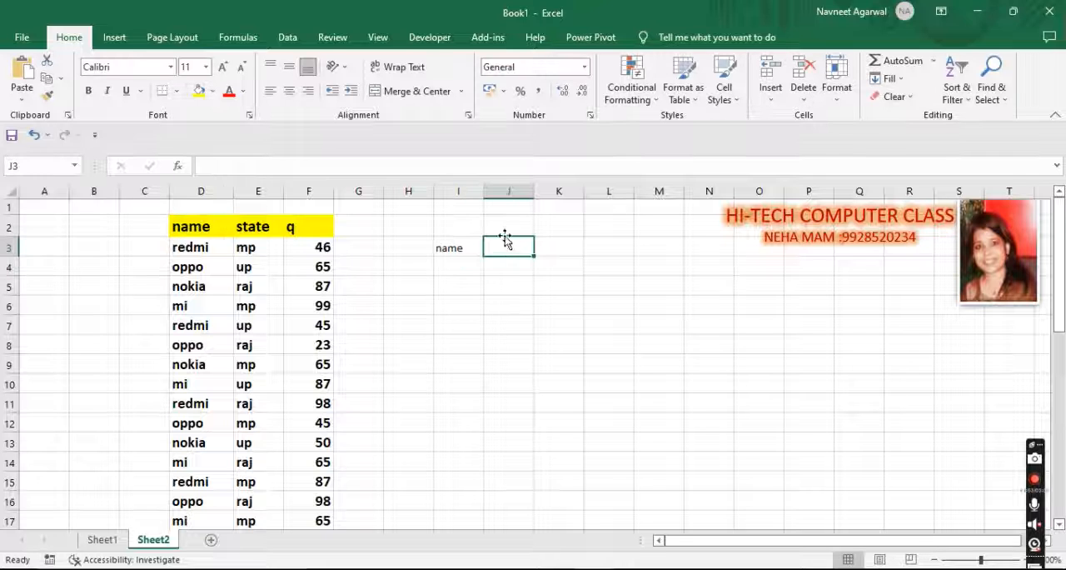
type("=")
left_click(254, 225)
key("Return")
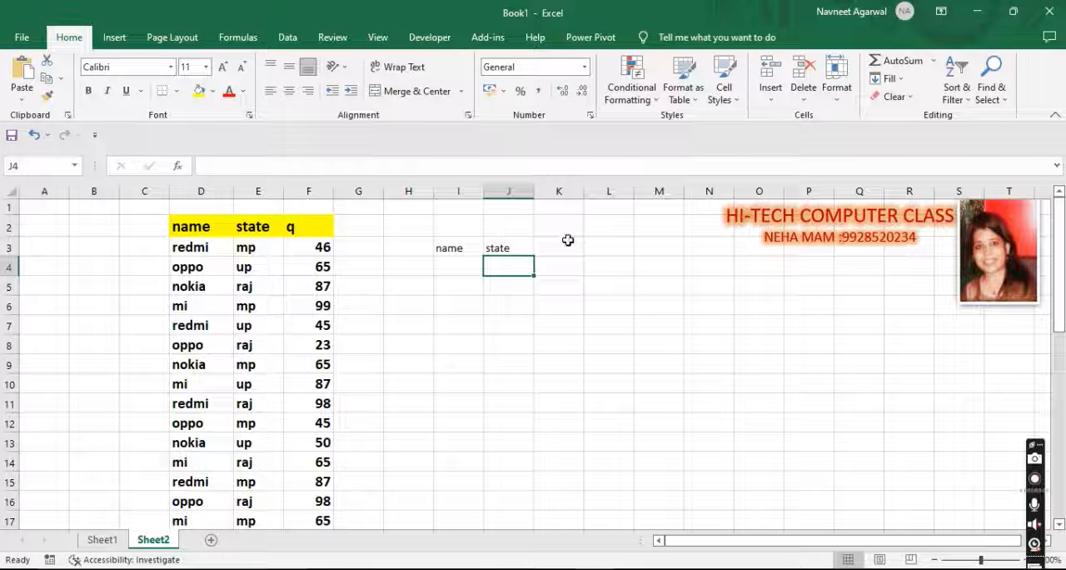
left_click(560, 242)
type("=")
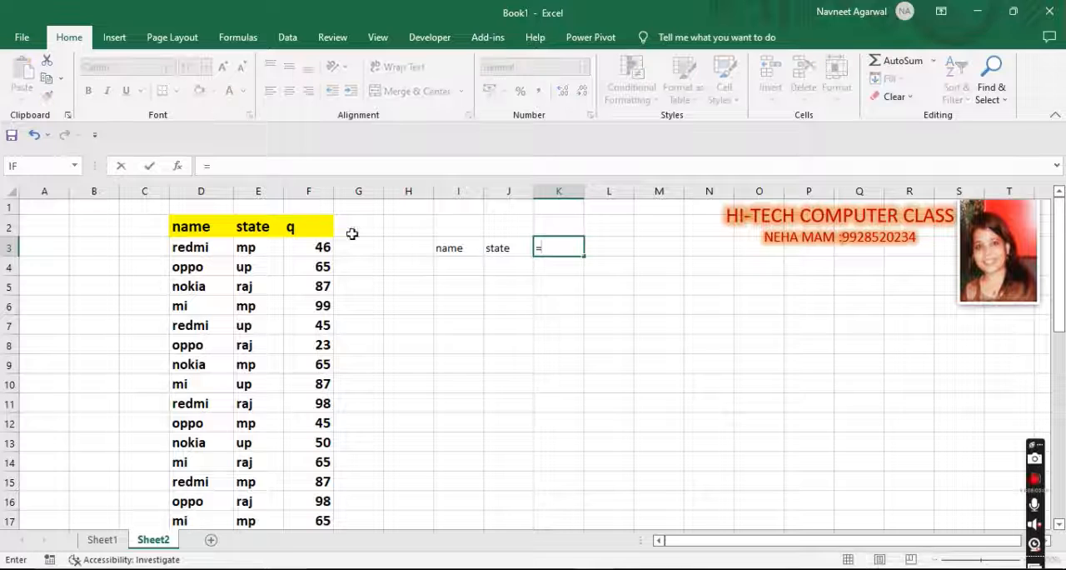
left_click(303, 228)
key("Return")
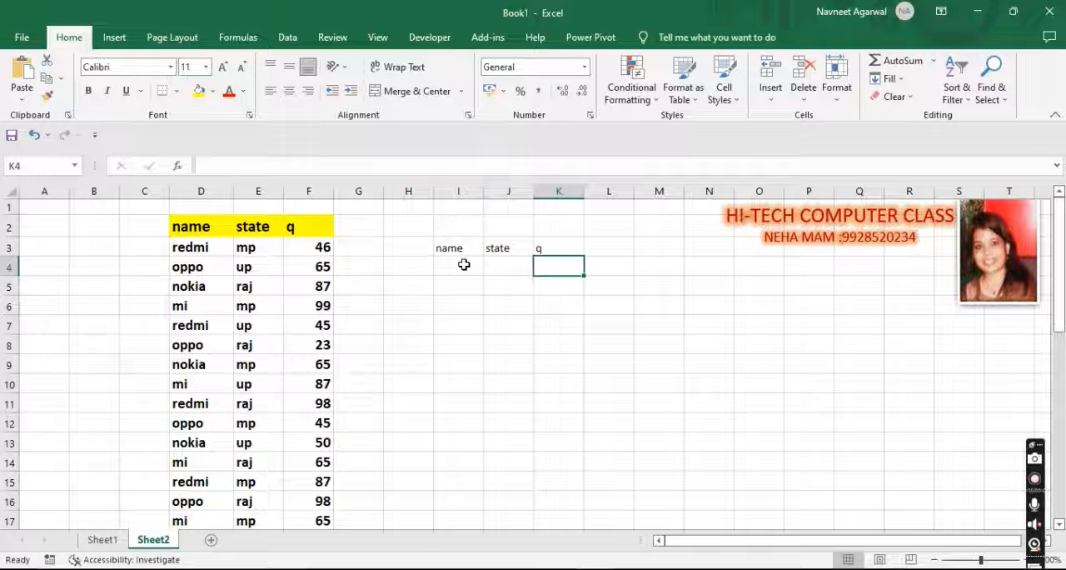
Step: Enter MI in I4 and MP in J4 in capitals as filter criteria
left_click(464, 265)
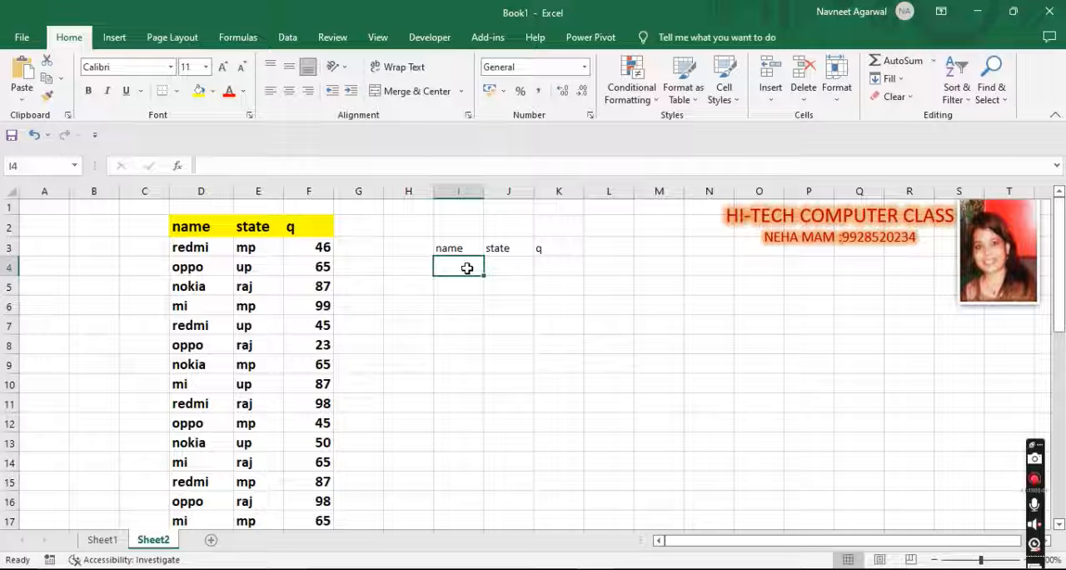
type("MI")
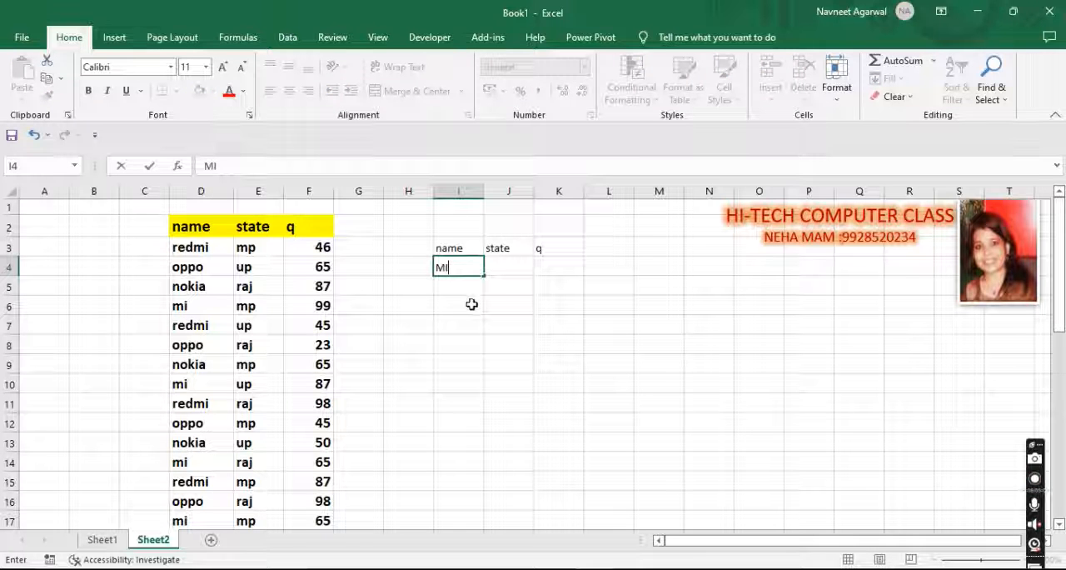
left_click(507, 266)
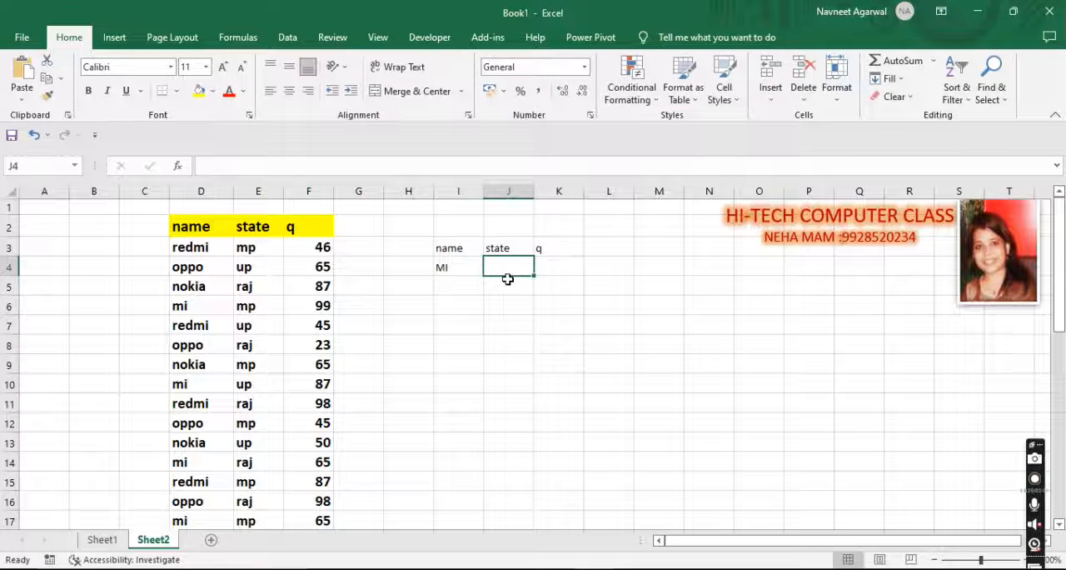
type("MP")
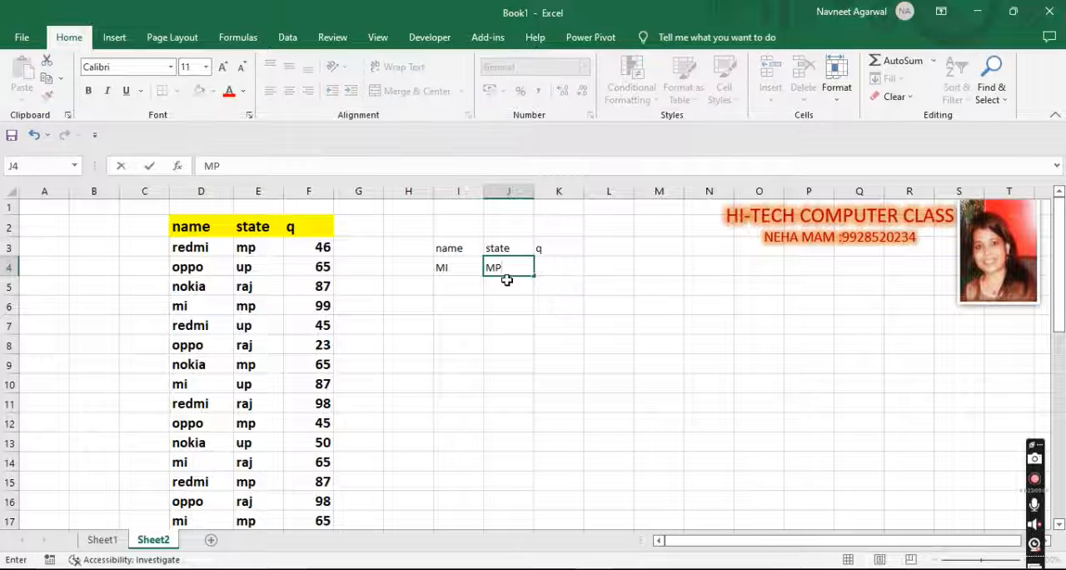
Step: Enter the criteria in lowercase: mi in I4, mp in J4 and oppo in I5
left_click(442, 265)
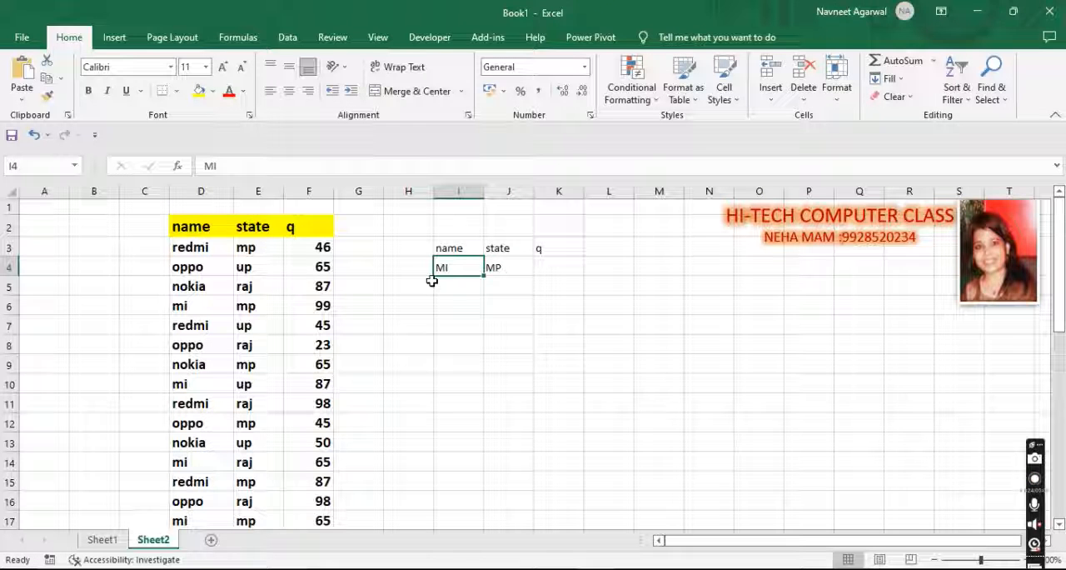
type("mi")
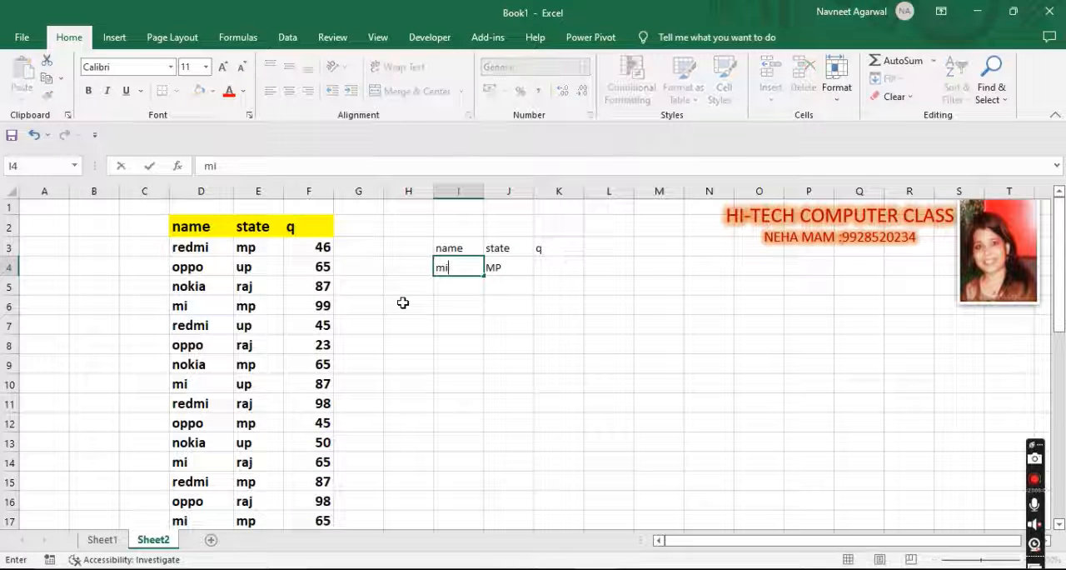
left_click(508, 267)
type("mp")
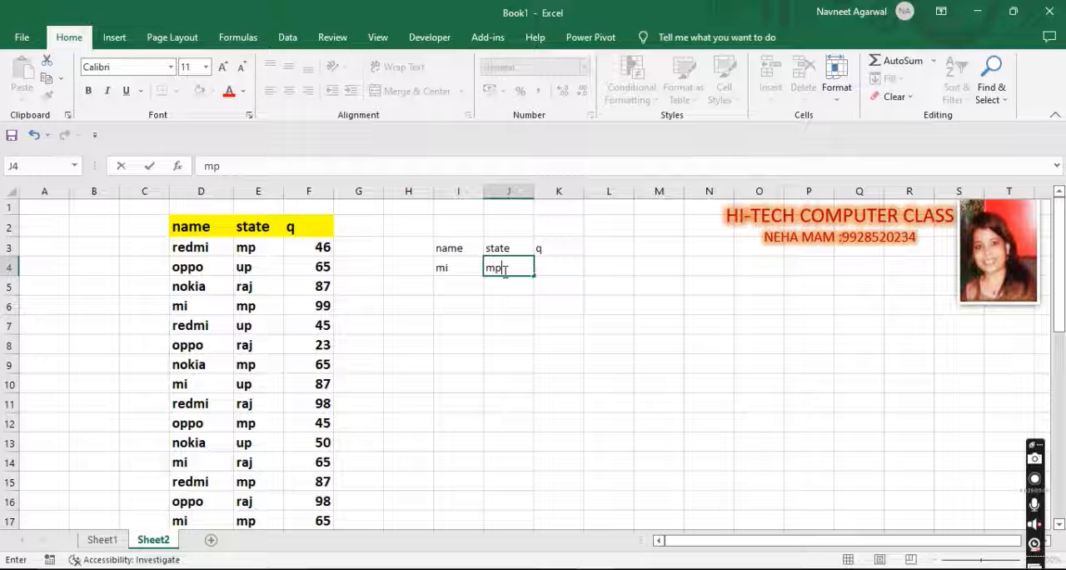
left_click(450, 280)
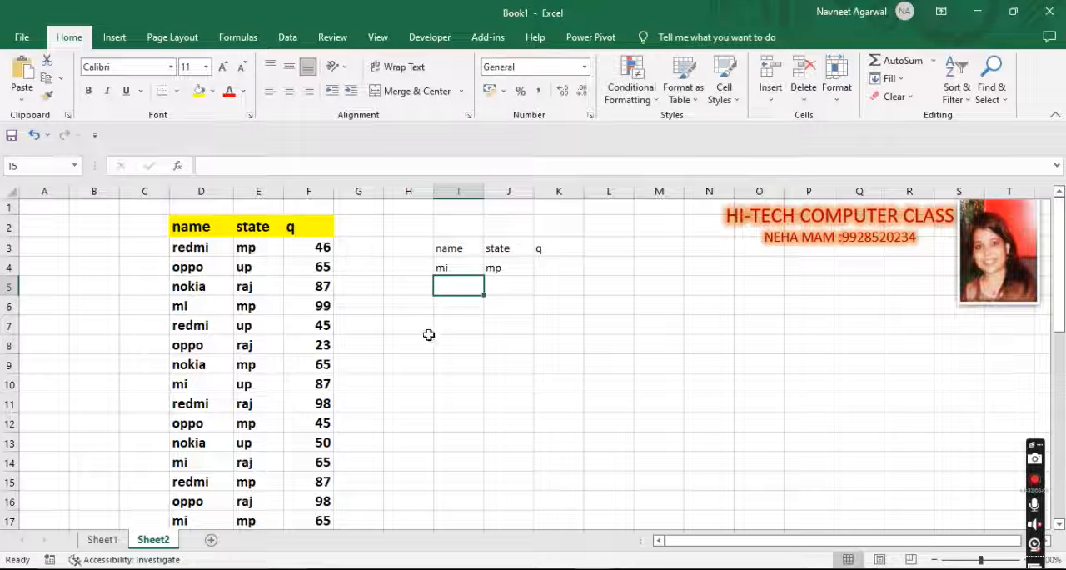
type("oppo")
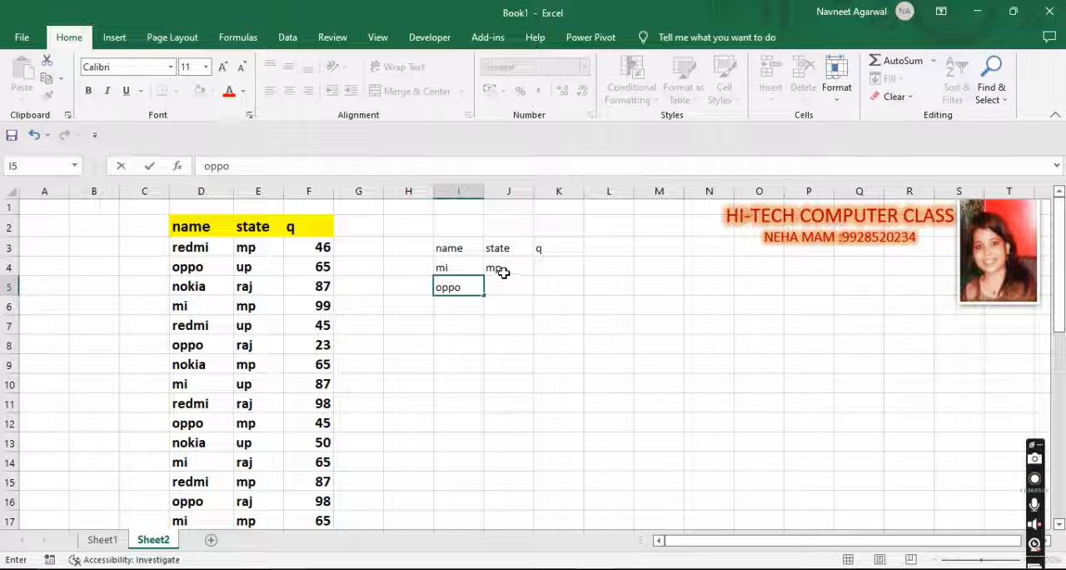
left_click(440, 265)
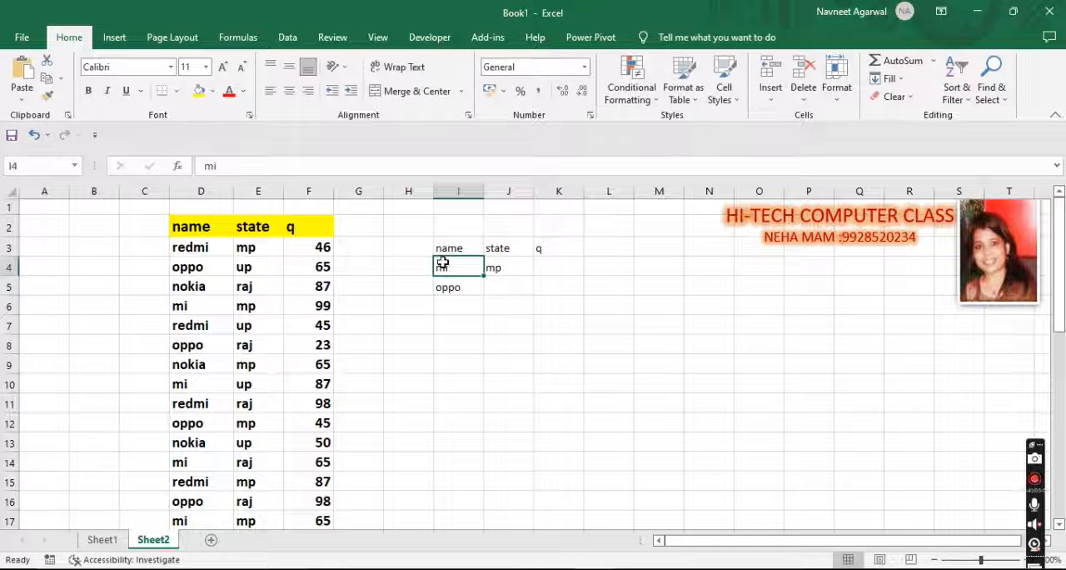
left_click(514, 267)
left_click(458, 287)
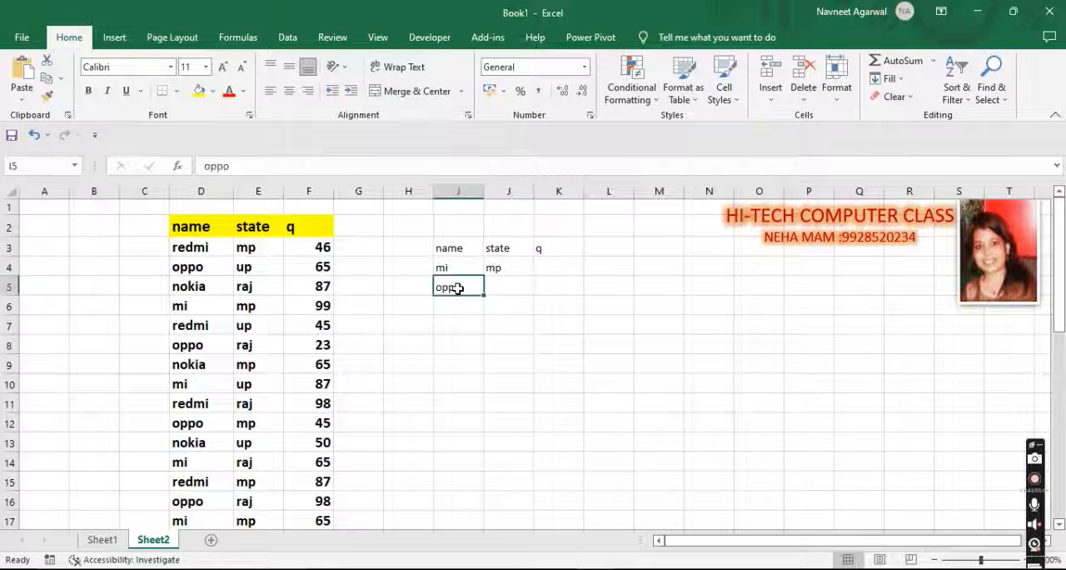
left_click(525, 361)
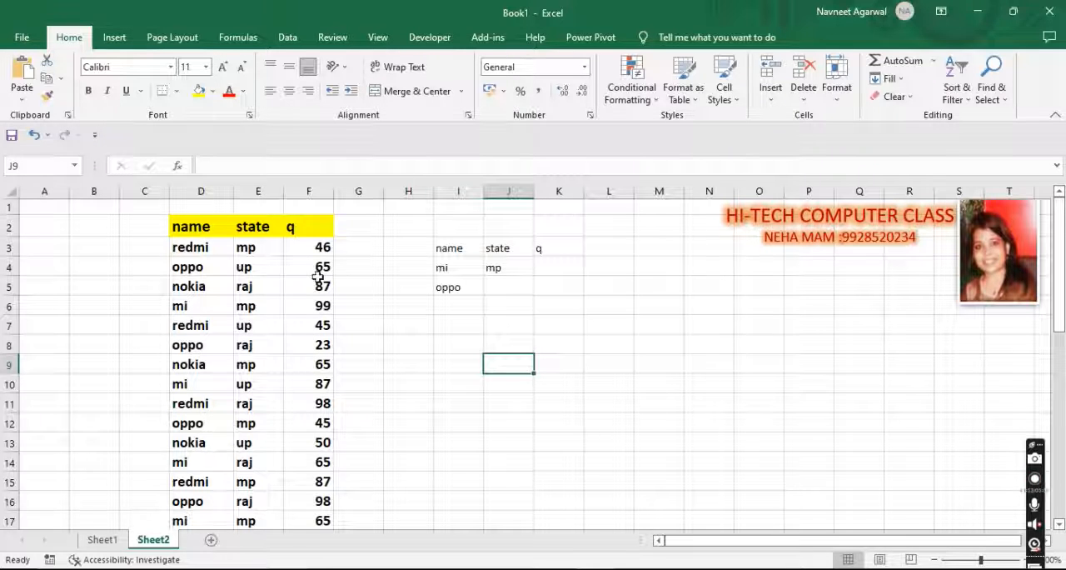
left_click(512, 342)
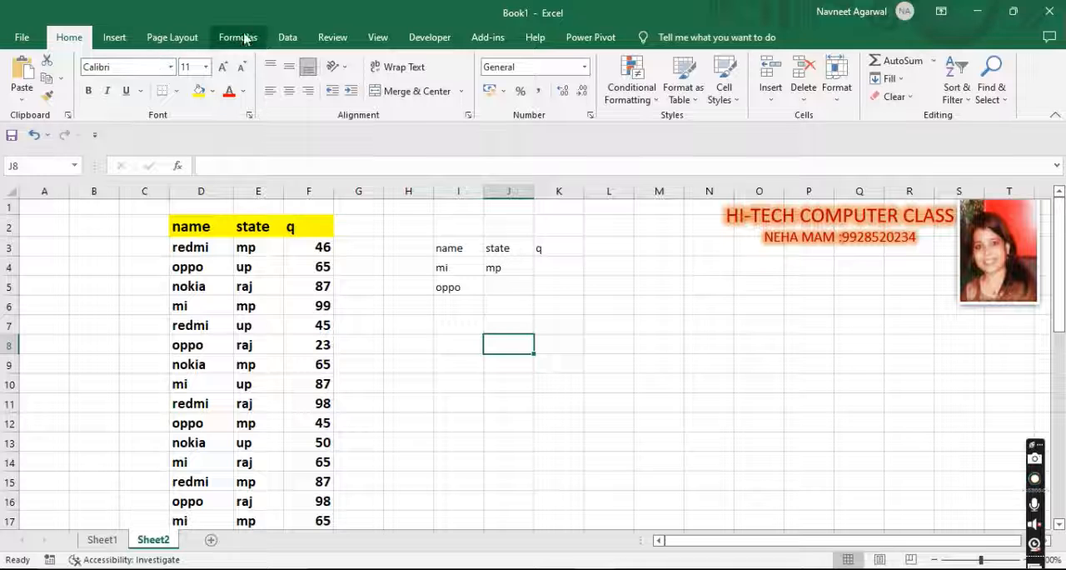
Step: Start an Advanced Filter and set its list range to the source table D2:F38 on Sheet2
left_click(287, 37)
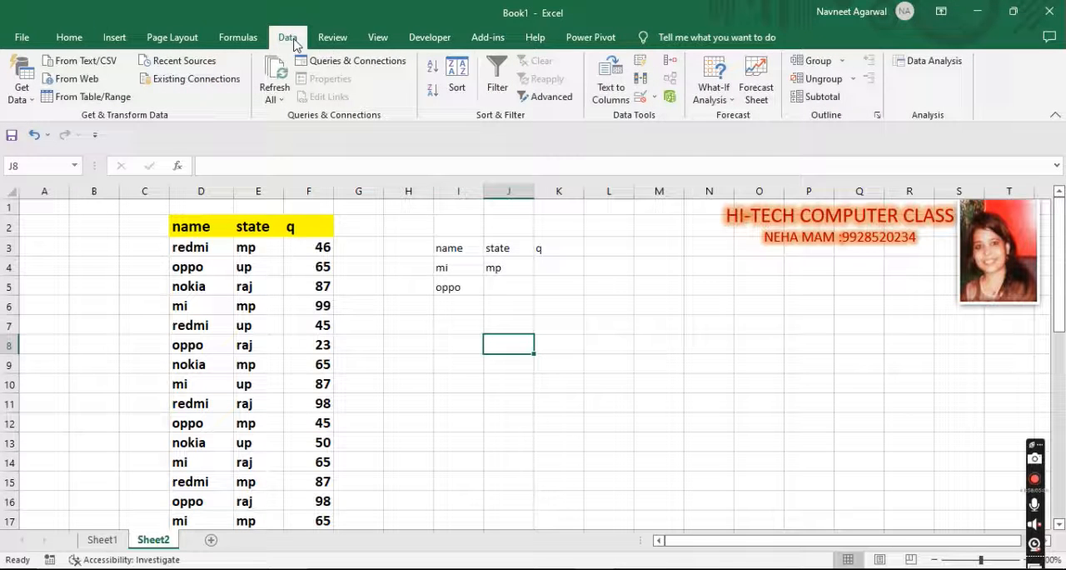
left_click(550, 97)
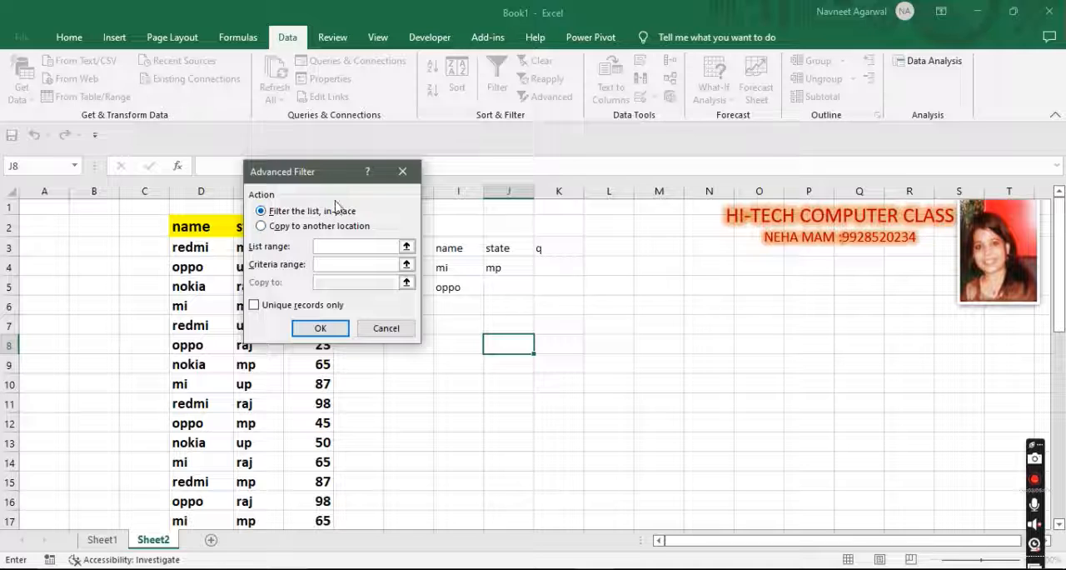
left_click_drag(345, 173, 603, 77)
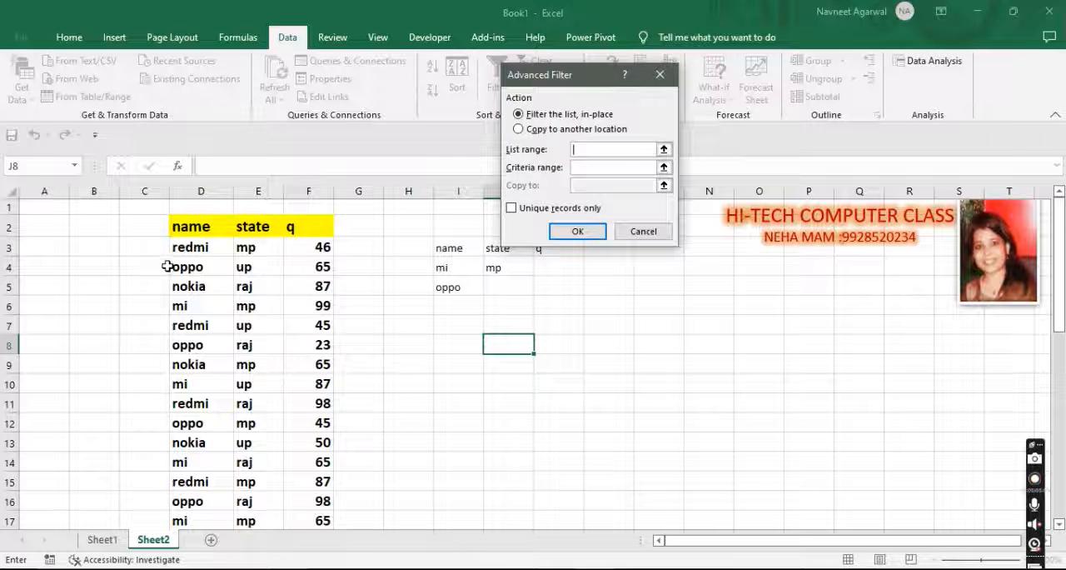
left_click_drag(173, 225, 341, 459)
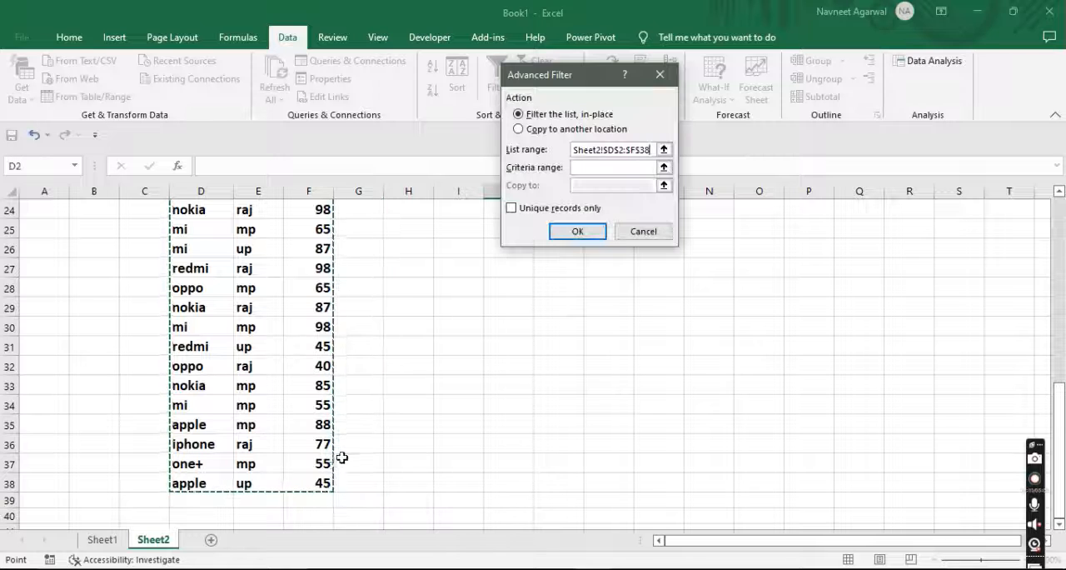
scroll(340, 456, "up", 8)
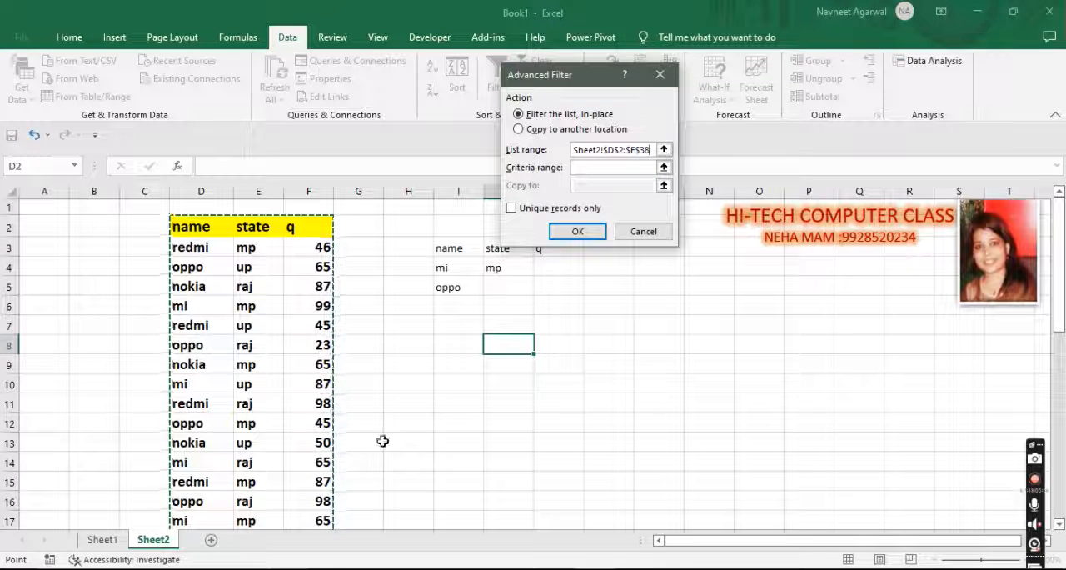
Step: Set the Advanced Filter's criteria range to I3:K5 on Sheet2
left_click(589, 168)
left_click_drag(592, 74, 362, 39)
left_click_drag(450, 246, 538, 281)
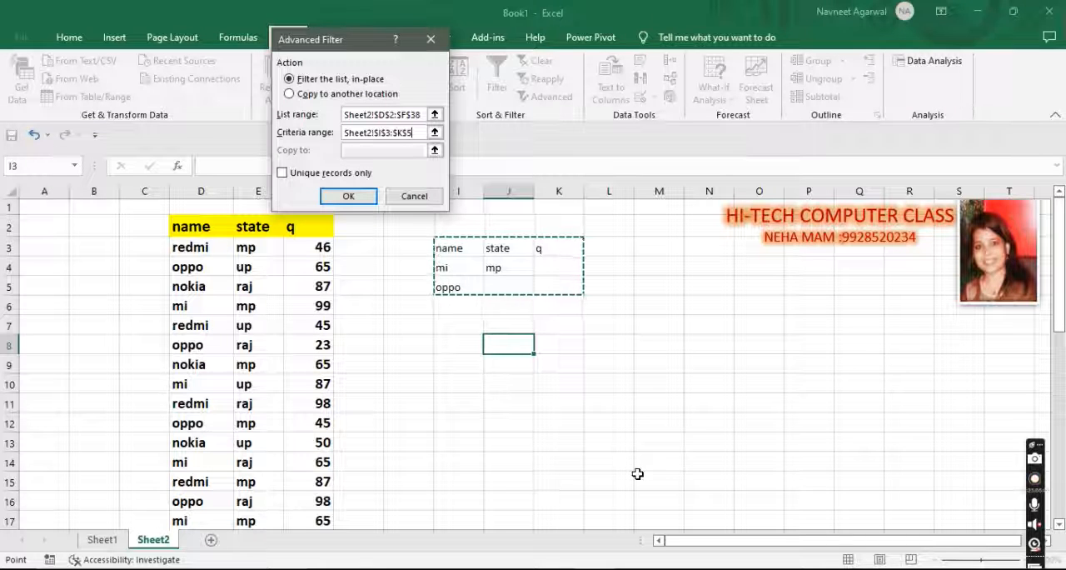
Step: Have the Advanced Filter copy its results to another location at K8, and run it
left_click(333, 94)
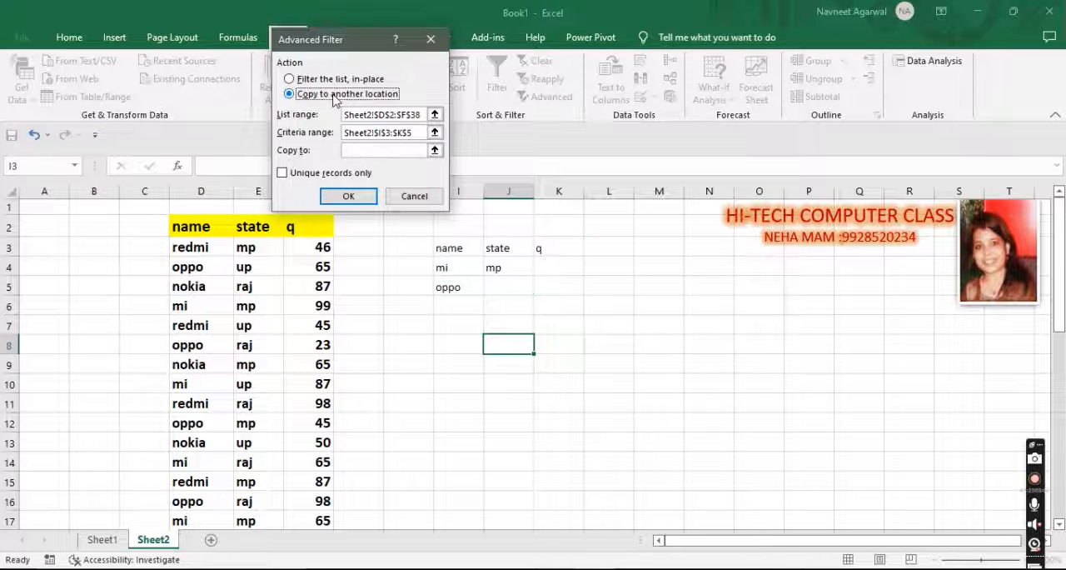
left_click(360, 150)
left_click(558, 344)
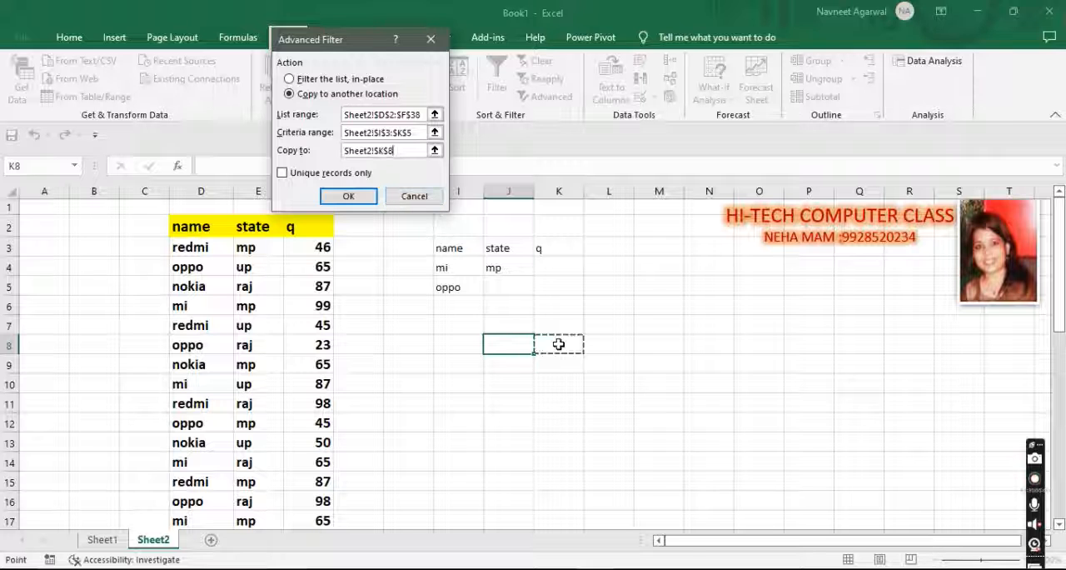
left_click(348, 196)
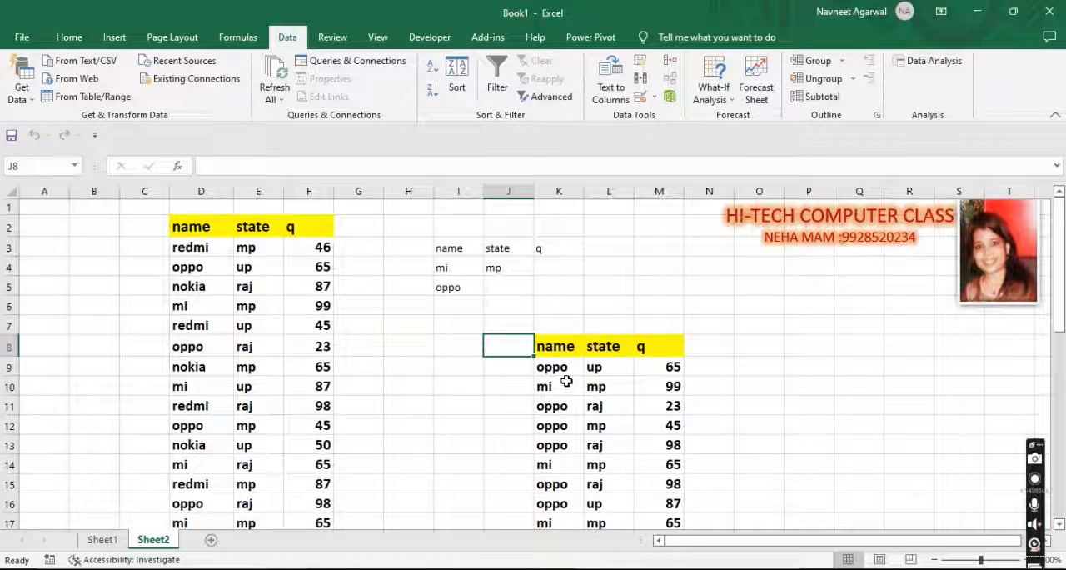
Step: Move the whole filtered results table from K8 so that it starts at L4
scroll(650, 463, "down", 2)
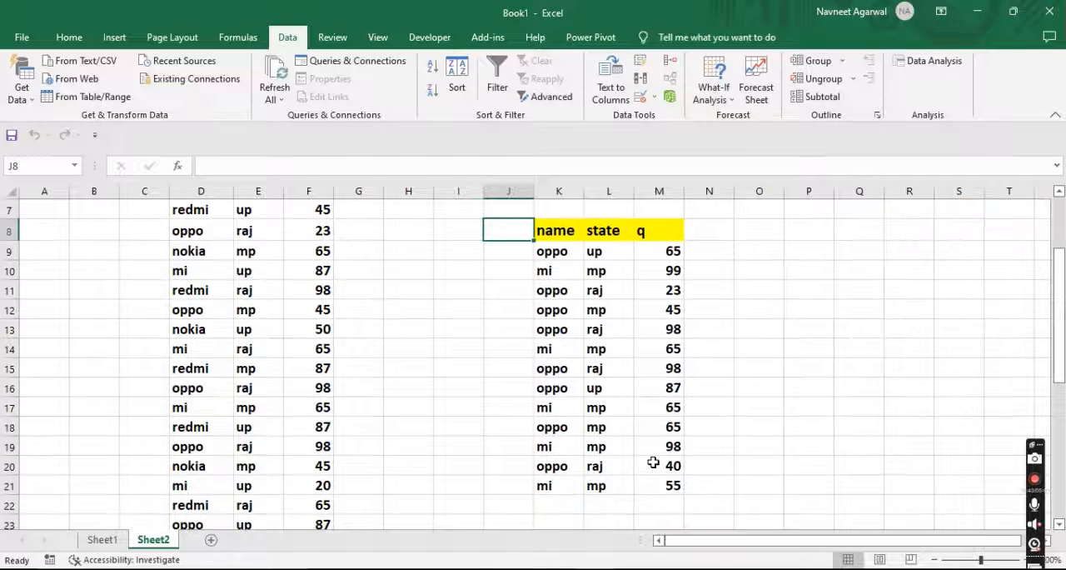
scroll(653, 464, "up", 2)
left_click_drag(553, 343, 662, 483)
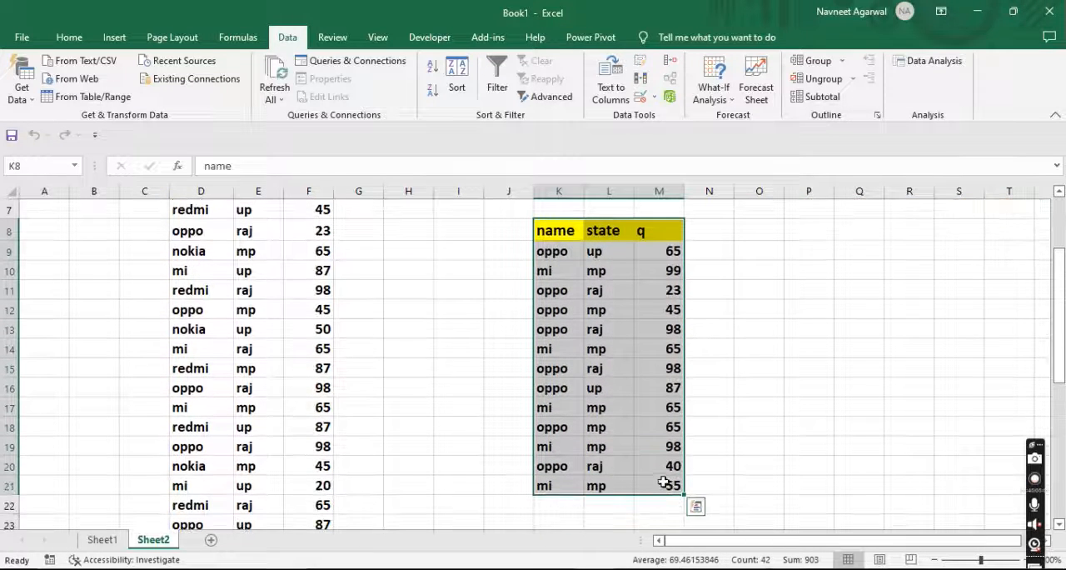
scroll(666, 473, "up", 2)
left_click_drag(640, 335, 695, 269)
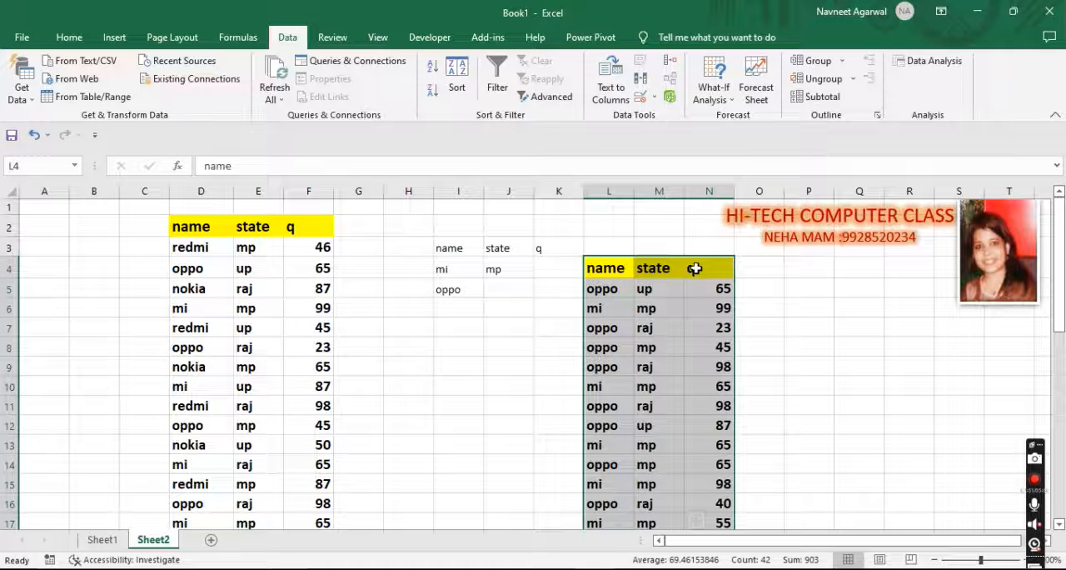
scroll(675, 392, "down", 1)
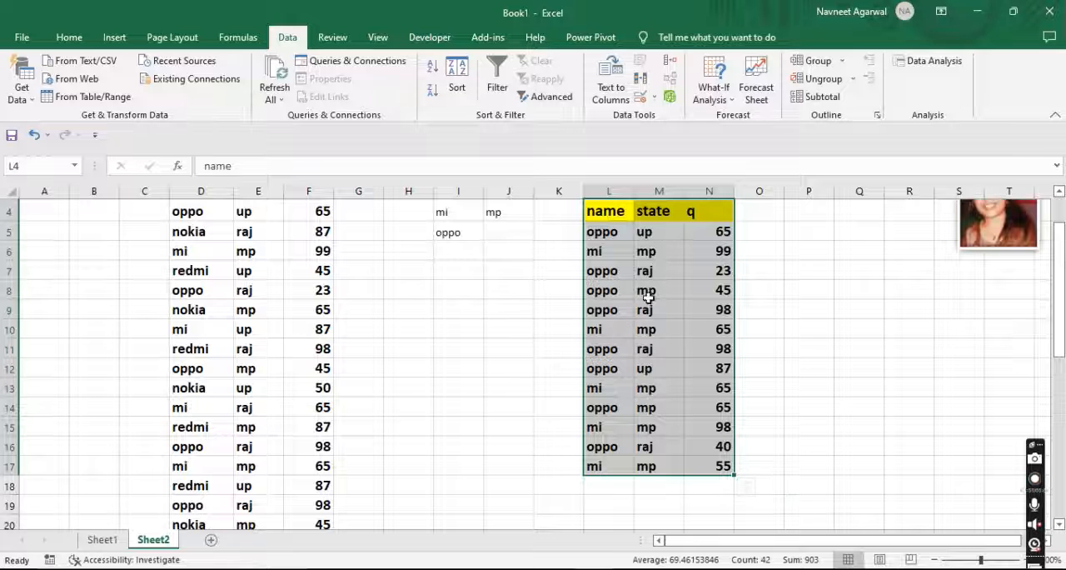
scroll(651, 290, "up", 1)
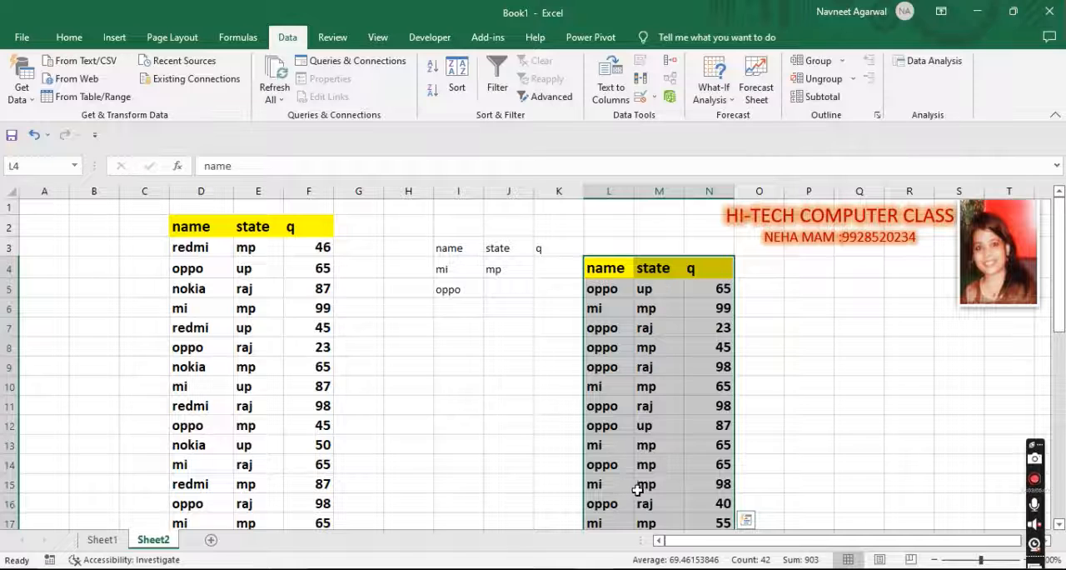
scroll(640, 487, "down", 1)
scroll(618, 487, "up", 1)
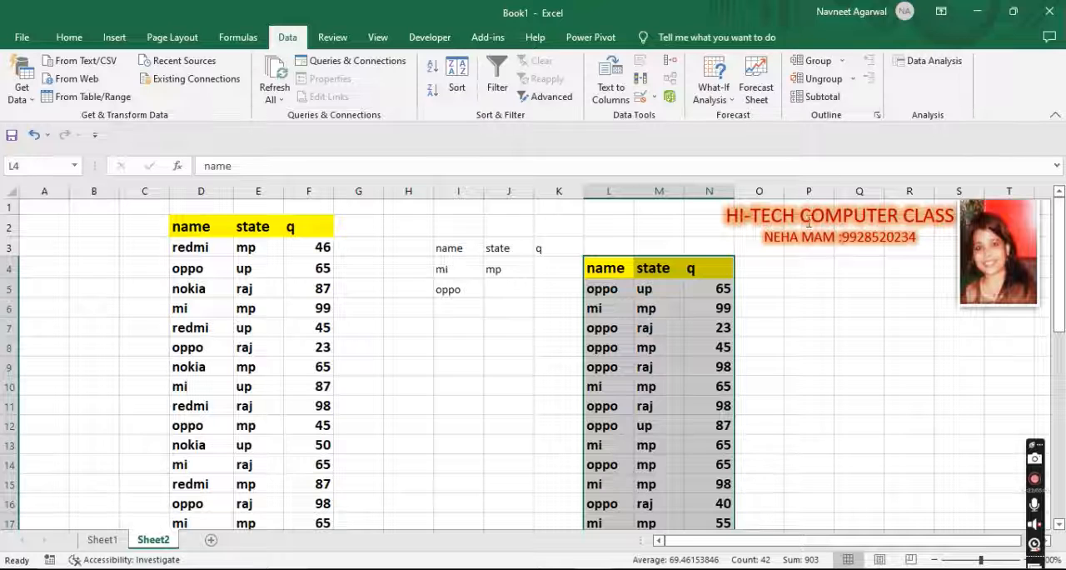
left_click(750, 230)
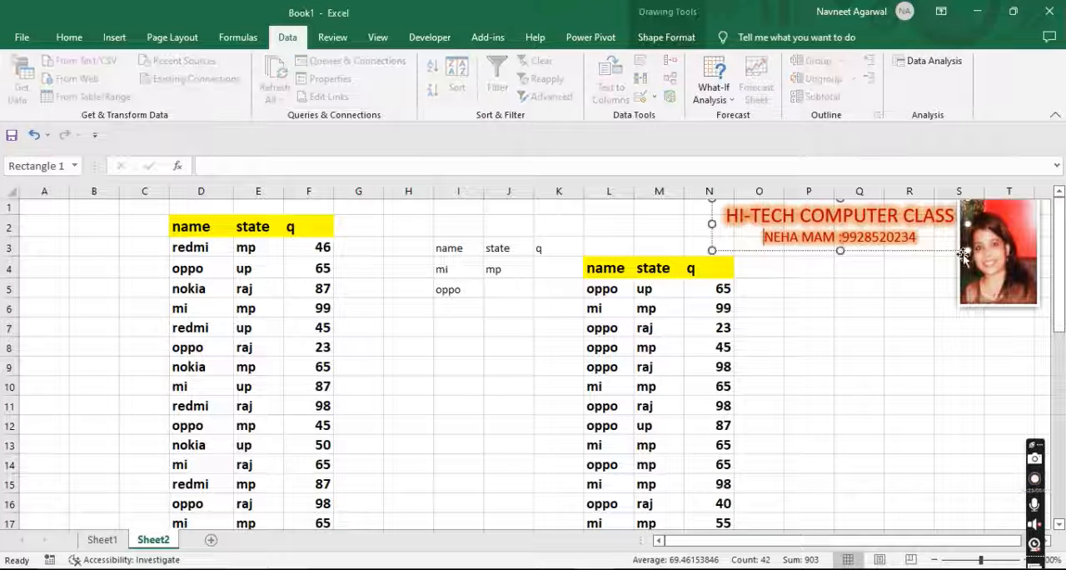
left_click(863, 366)
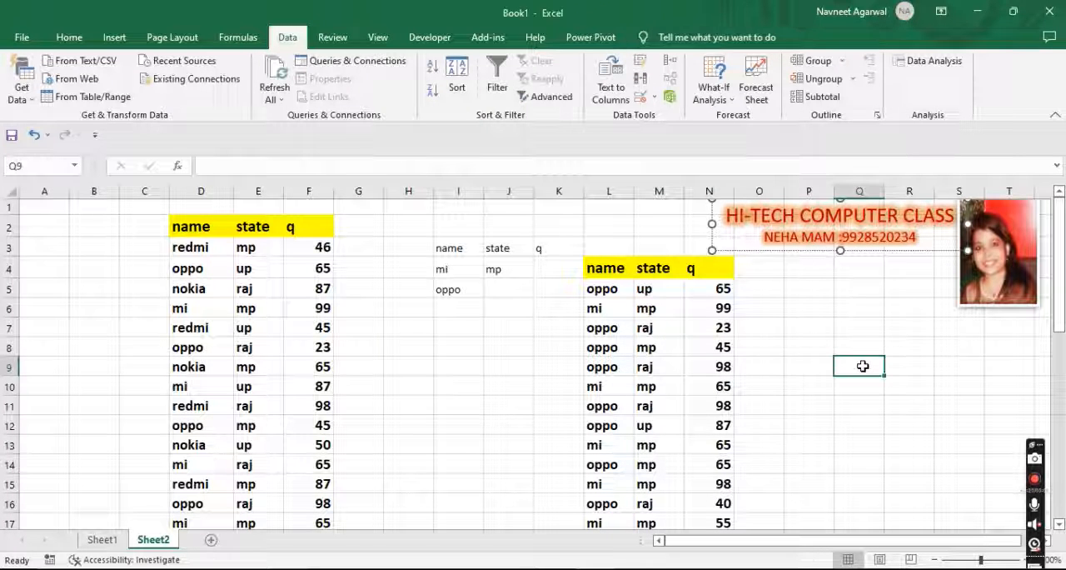